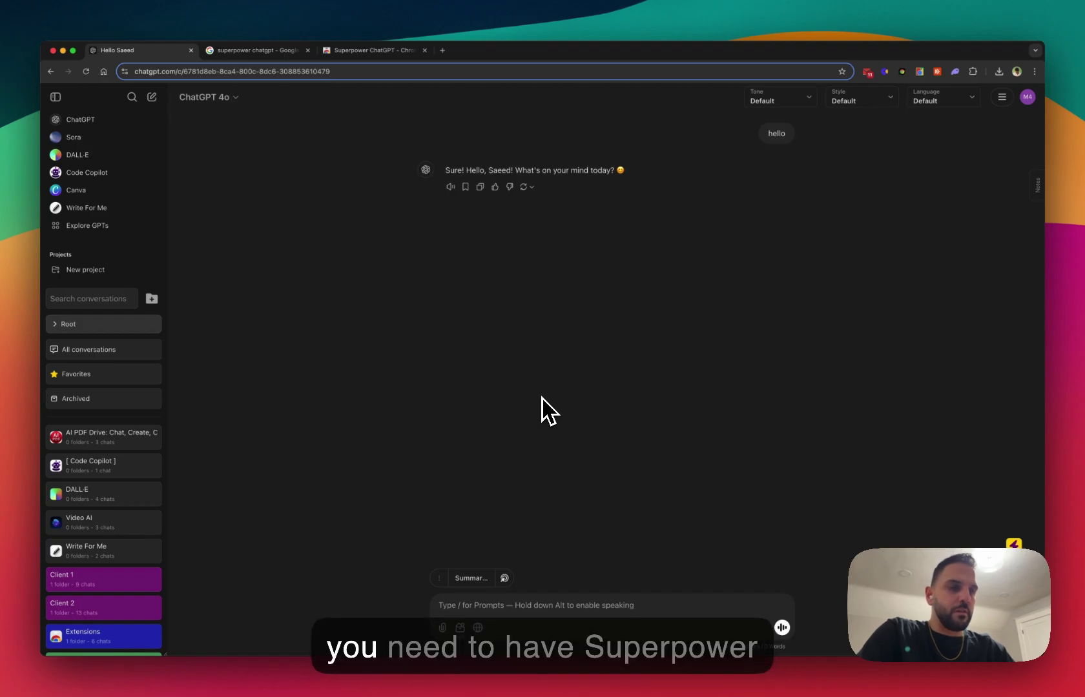
- Review the Google results and the Chrome Web Store page for Superpower ChatGPT, and return to the ChatGPT conversation
{"action": "left_click", "coordinate": [264, 52]}
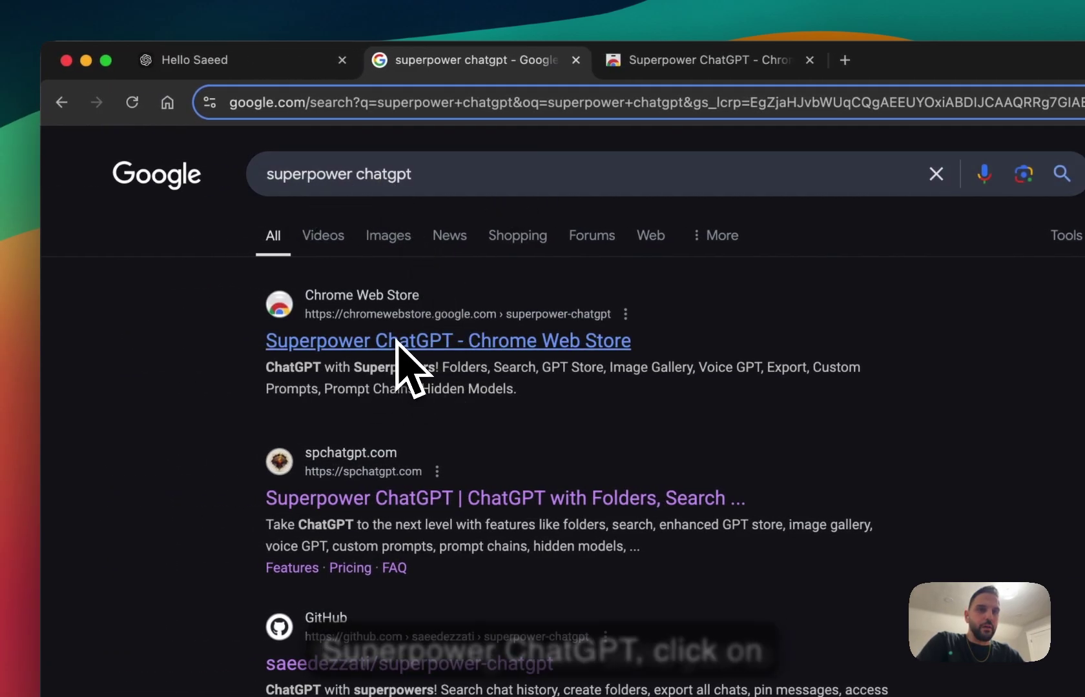
{"action": "left_click", "coordinate": [700, 61]}
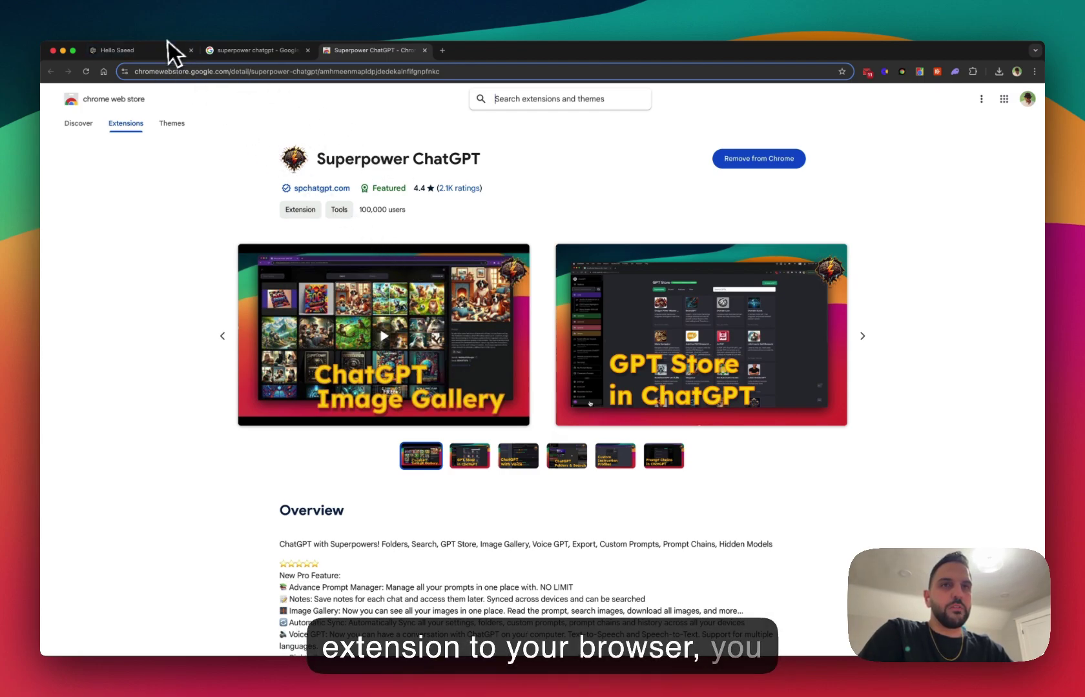
{"action": "left_click", "coordinate": [150, 51]}
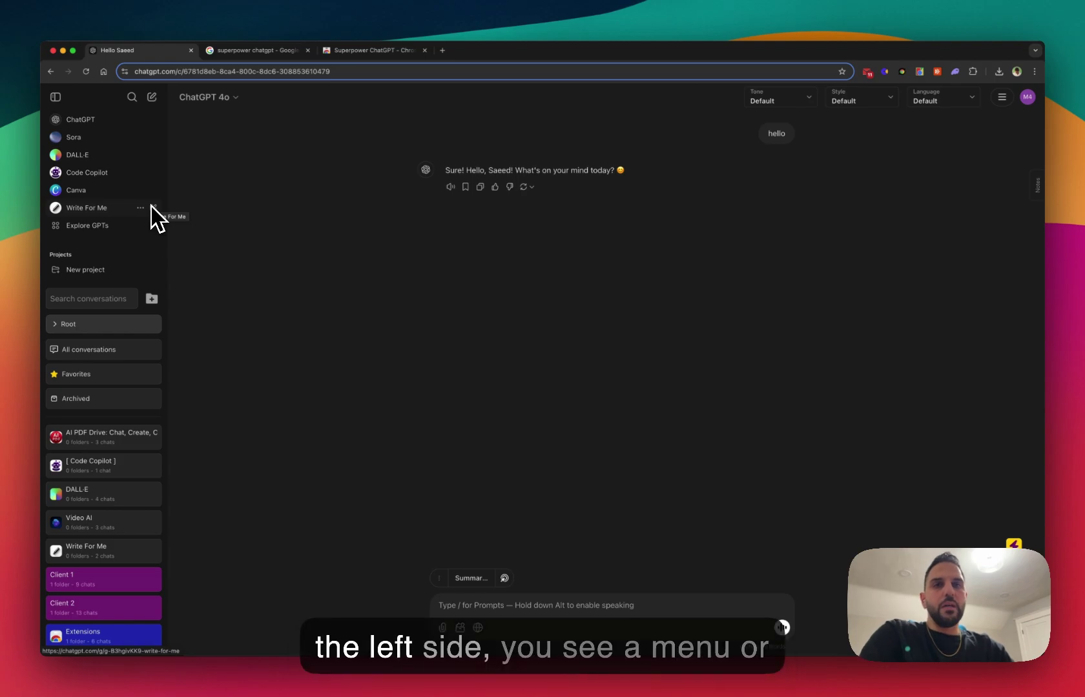
- Open the Favorites folder and turn off Show Conversation Indicators in Sidebar in Superpower's folder settings
{"action": "left_click", "coordinate": [97, 376]}
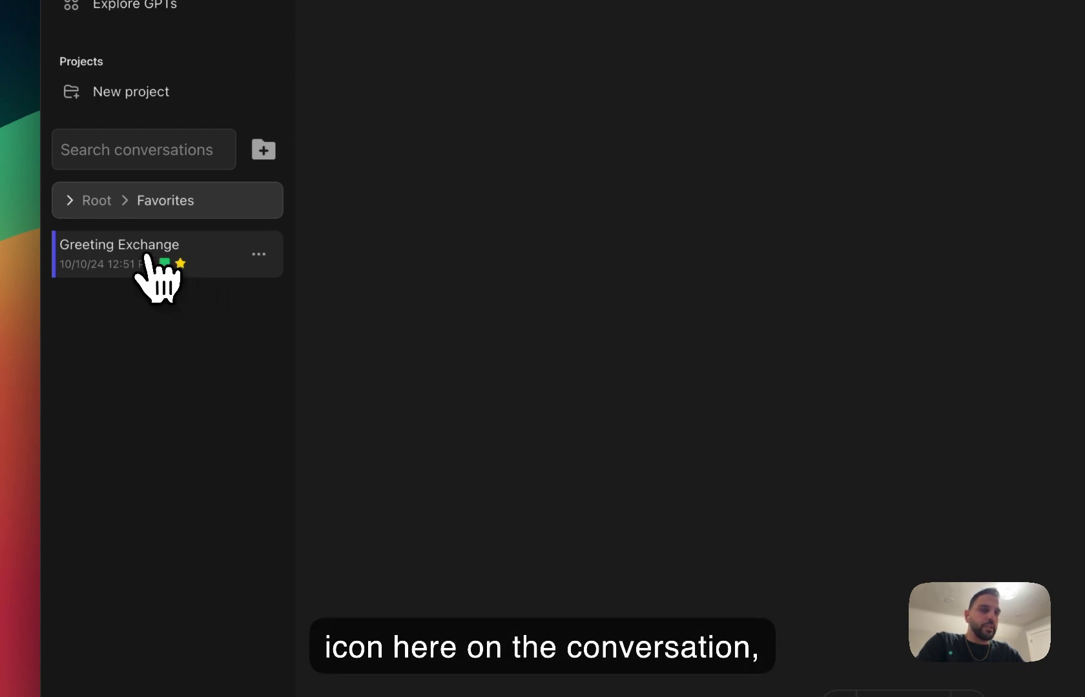
{"action": "left_click", "coordinate": [1026, 468]}
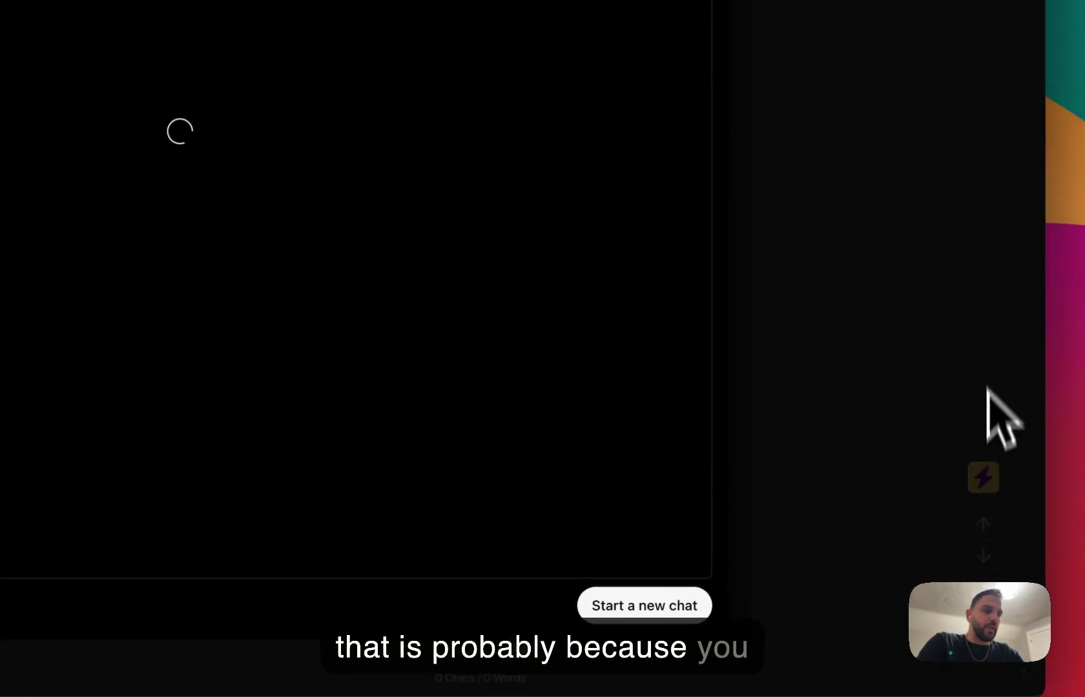
{"action": "left_click", "coordinate": [992, 478]}
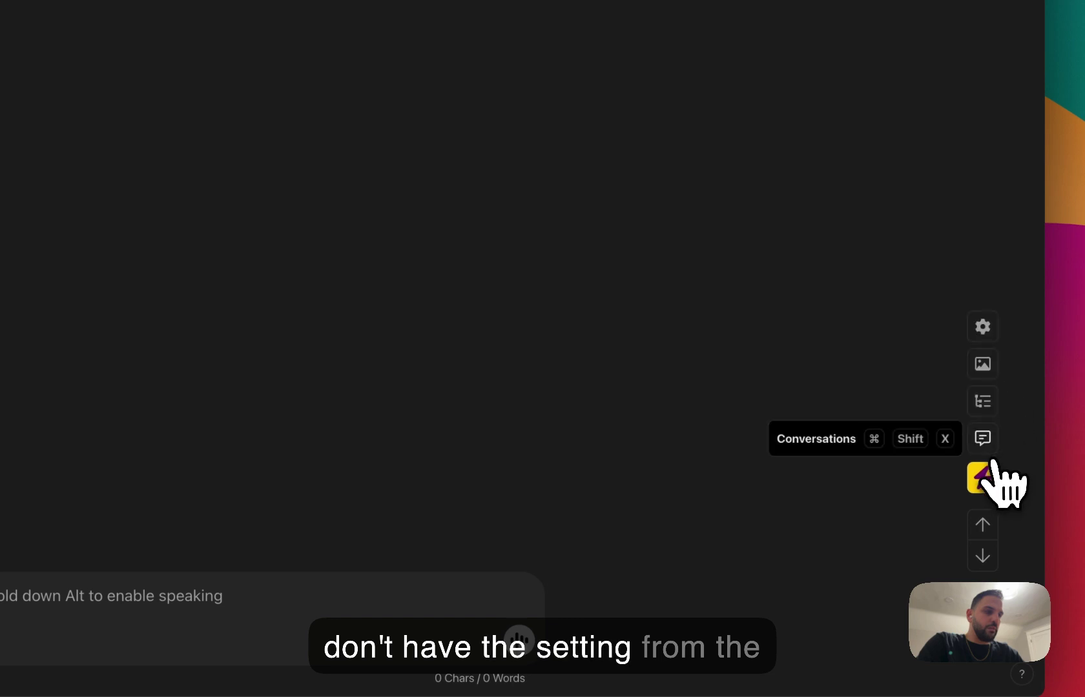
{"action": "left_click", "coordinate": [982, 329]}
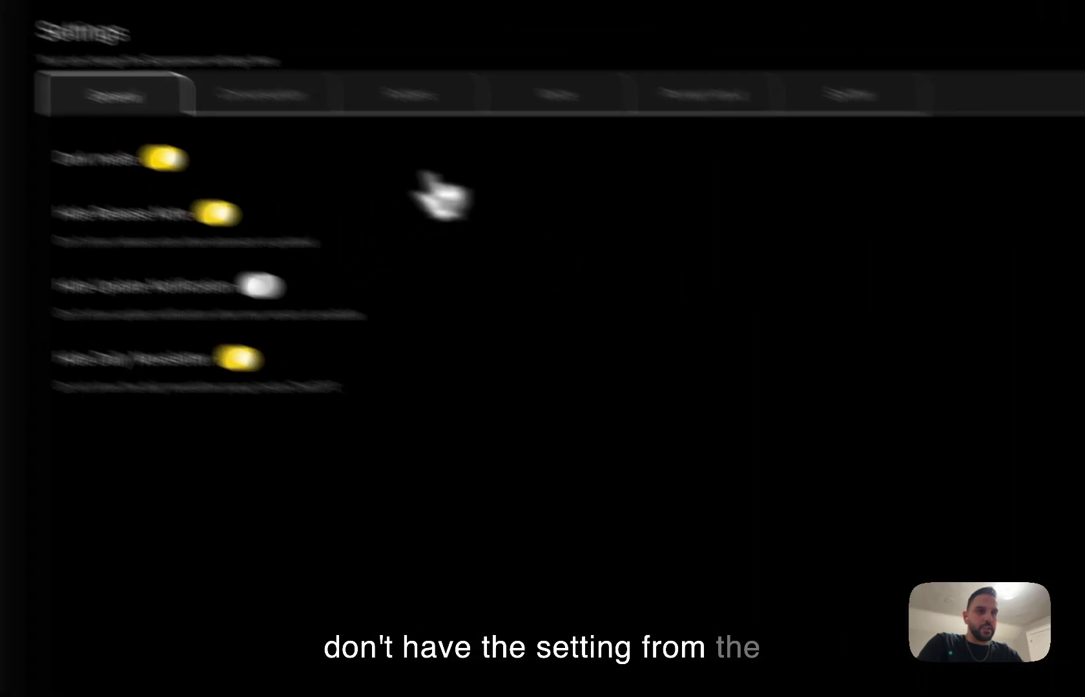
{"action": "left_click", "coordinate": [596, 164]}
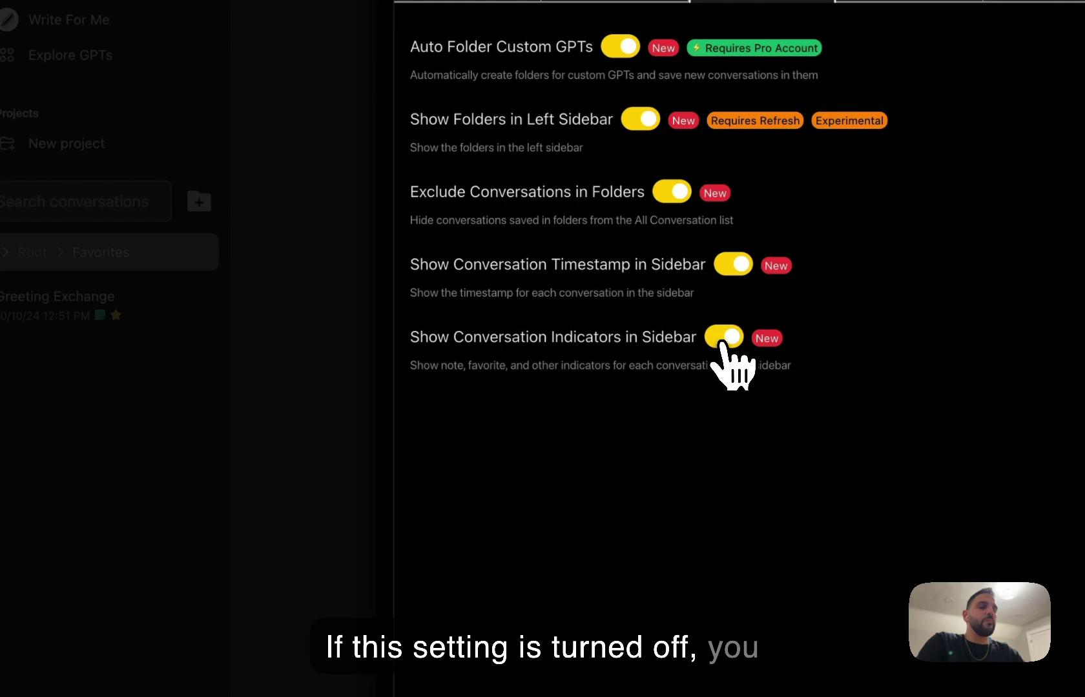
{"action": "left_click", "coordinate": [722, 339]}
{"action": "left_click", "coordinate": [57, 341]}
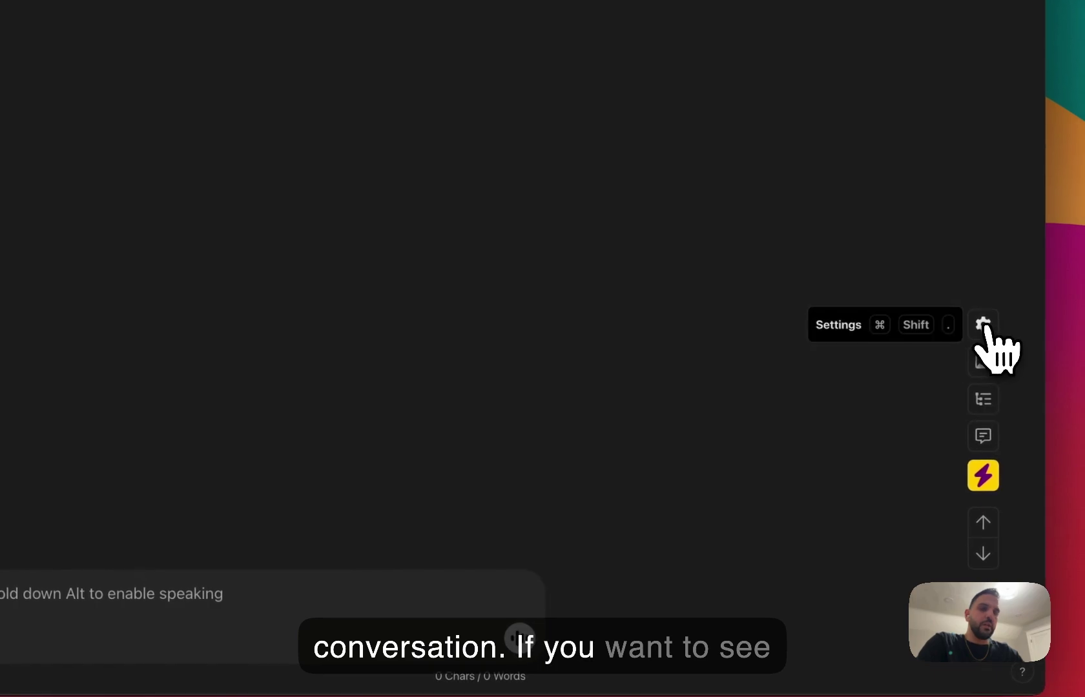
- Turn on Show Conversation Indicators in Sidebar in the folder settings and close the settings
{"action": "left_click", "coordinate": [982, 324]}
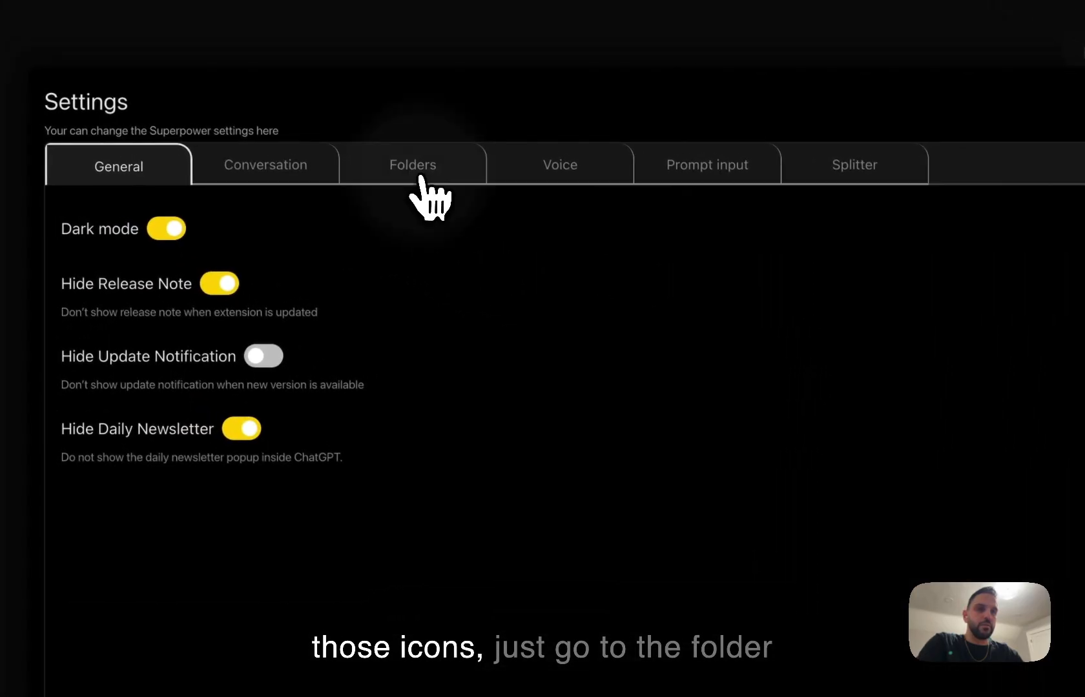
{"action": "left_click", "coordinate": [426, 172]}
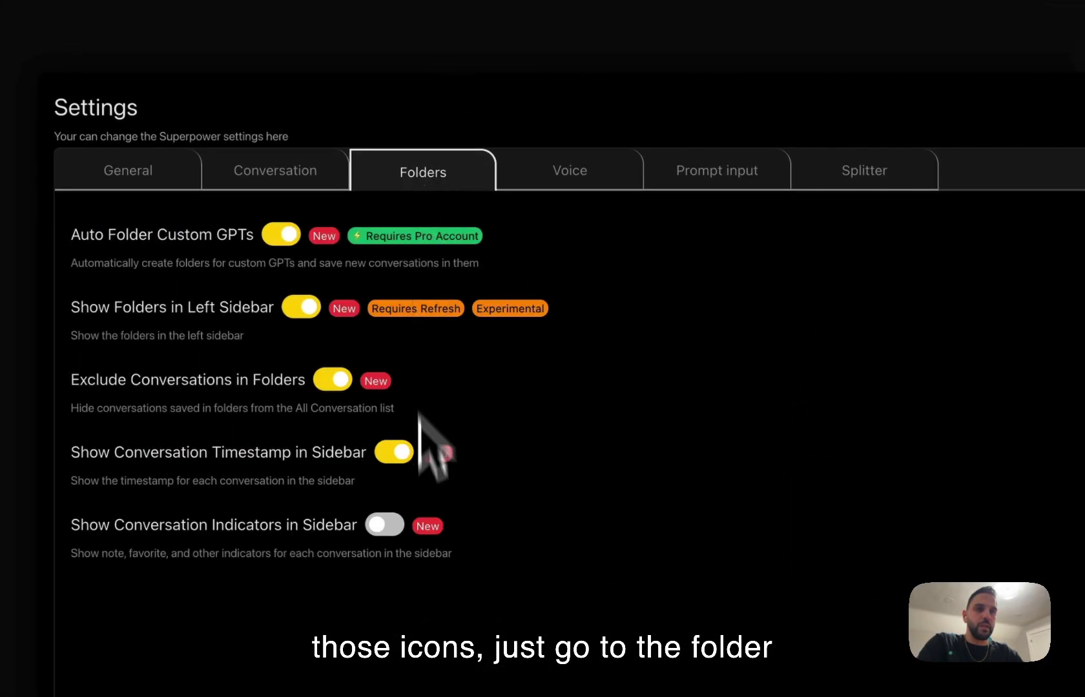
{"action": "left_click", "coordinate": [384, 524]}
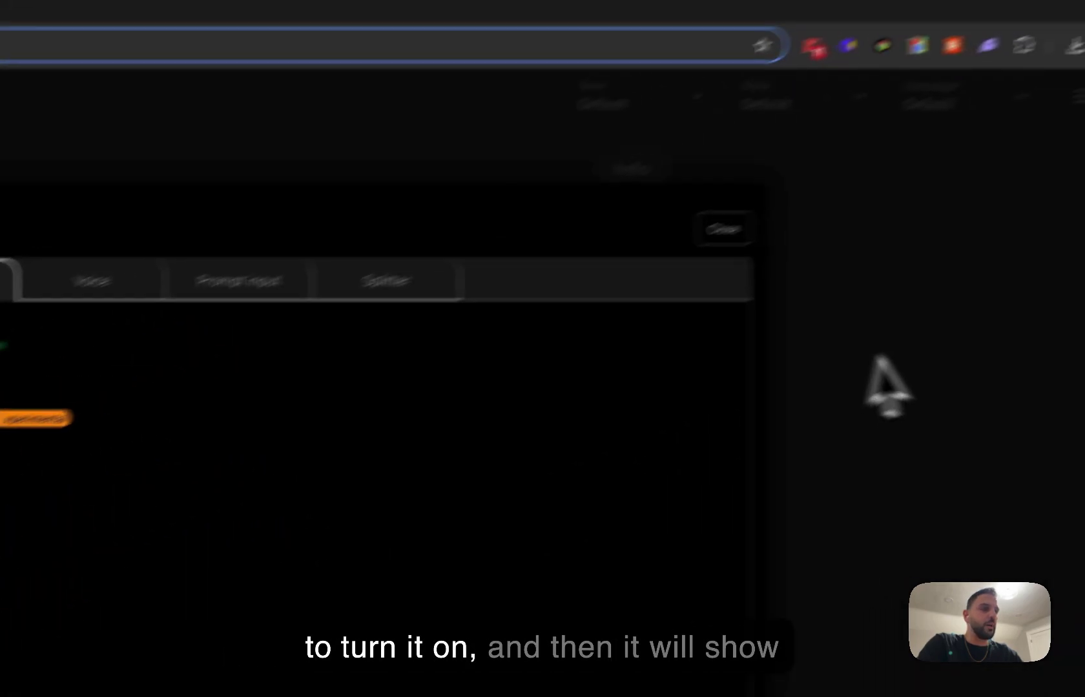
{"action": "left_click", "coordinate": [614, 275]}
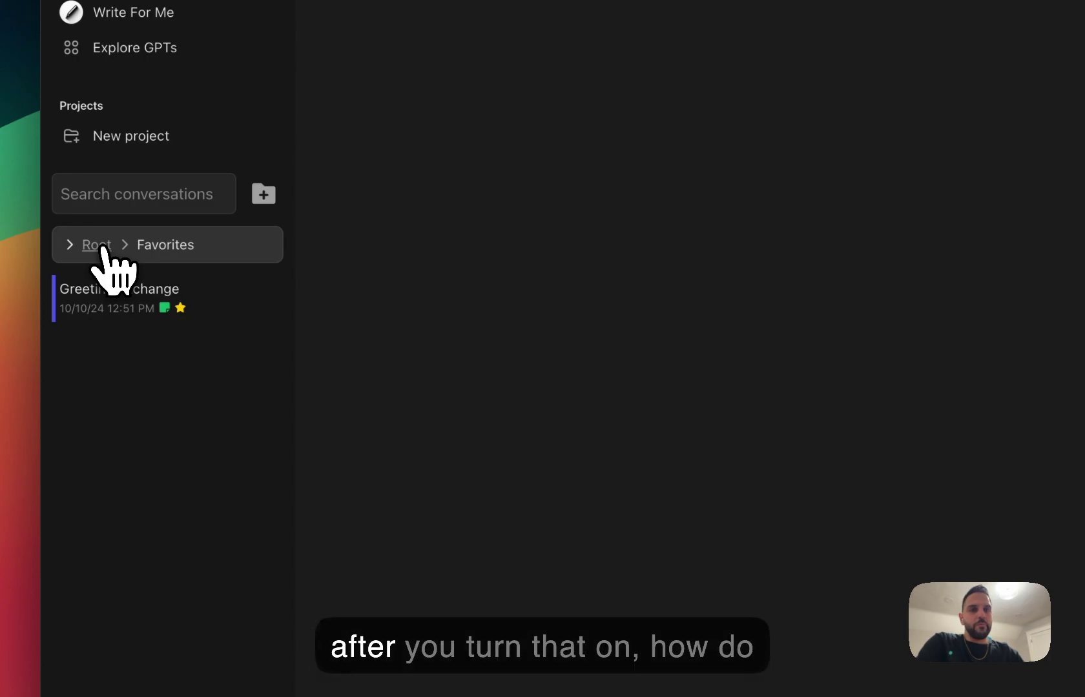
- Add the first conversation in All Conversations to the favorites and open the Favorites folder
{"action": "left_click", "coordinate": [109, 252]}
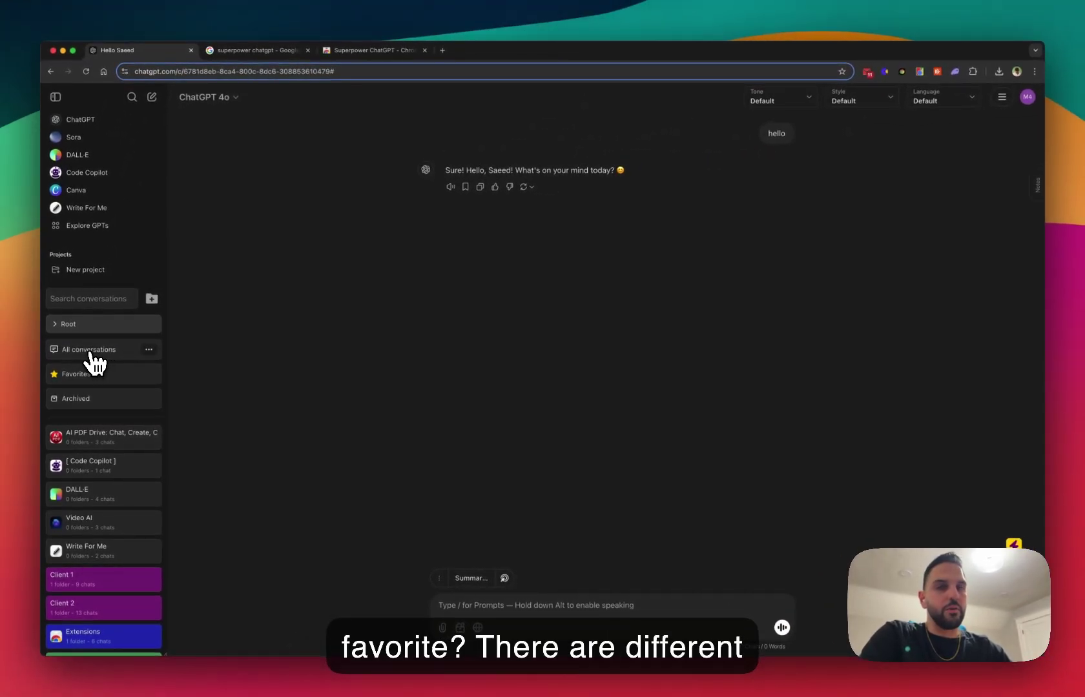
{"action": "left_click", "coordinate": [91, 352]}
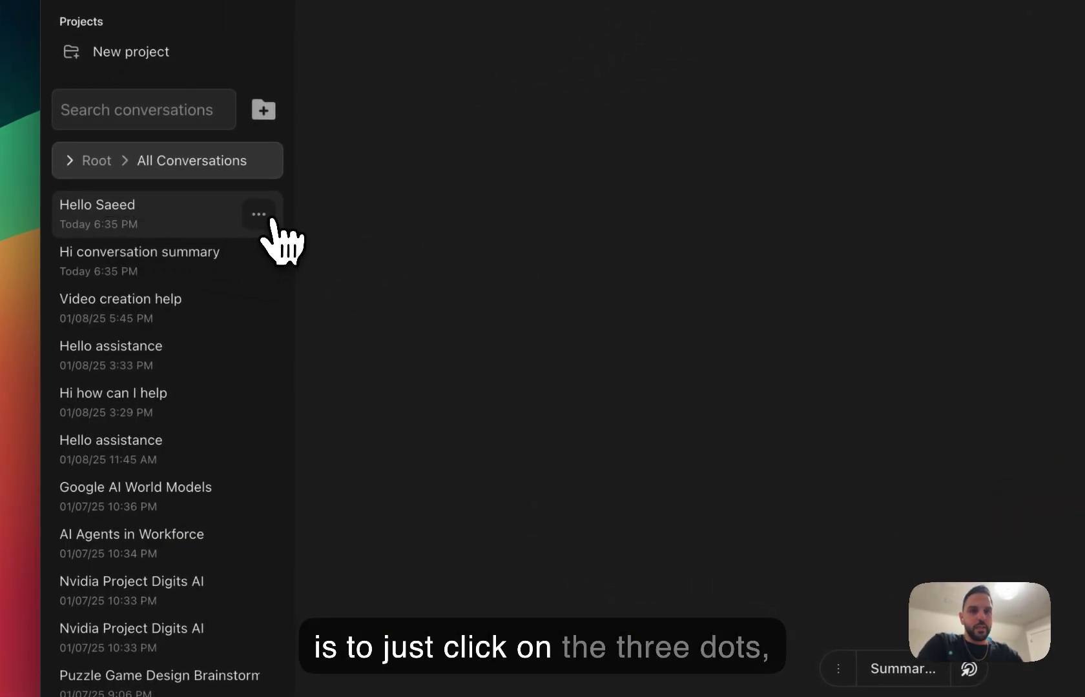
{"action": "left_click", "coordinate": [259, 214]}
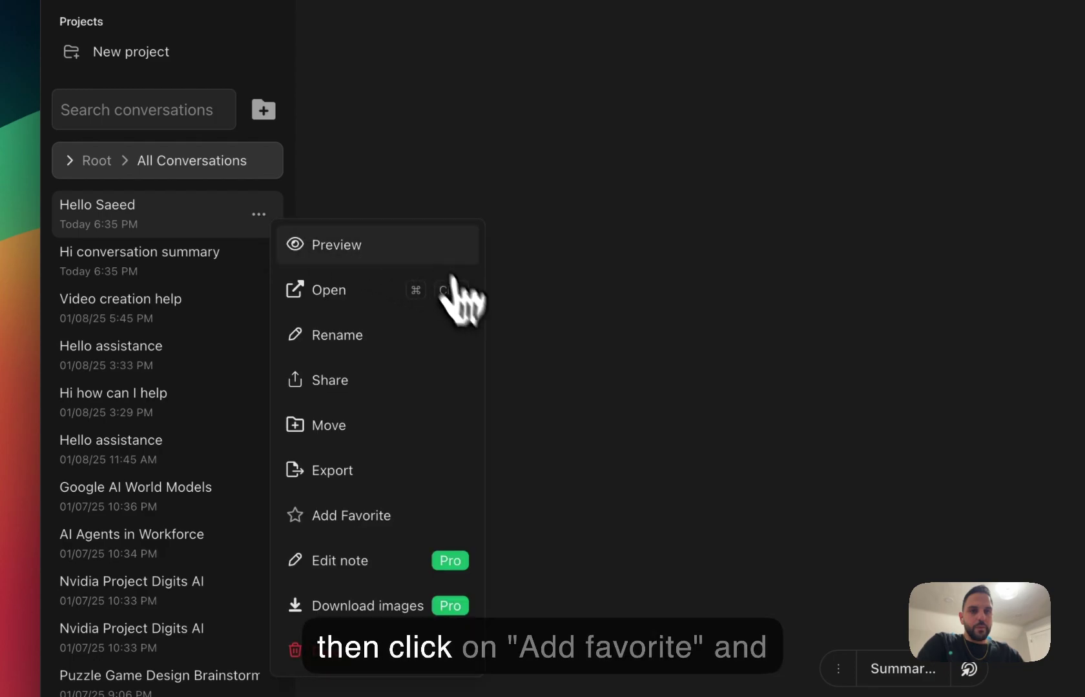
{"action": "left_click", "coordinate": [400, 516]}
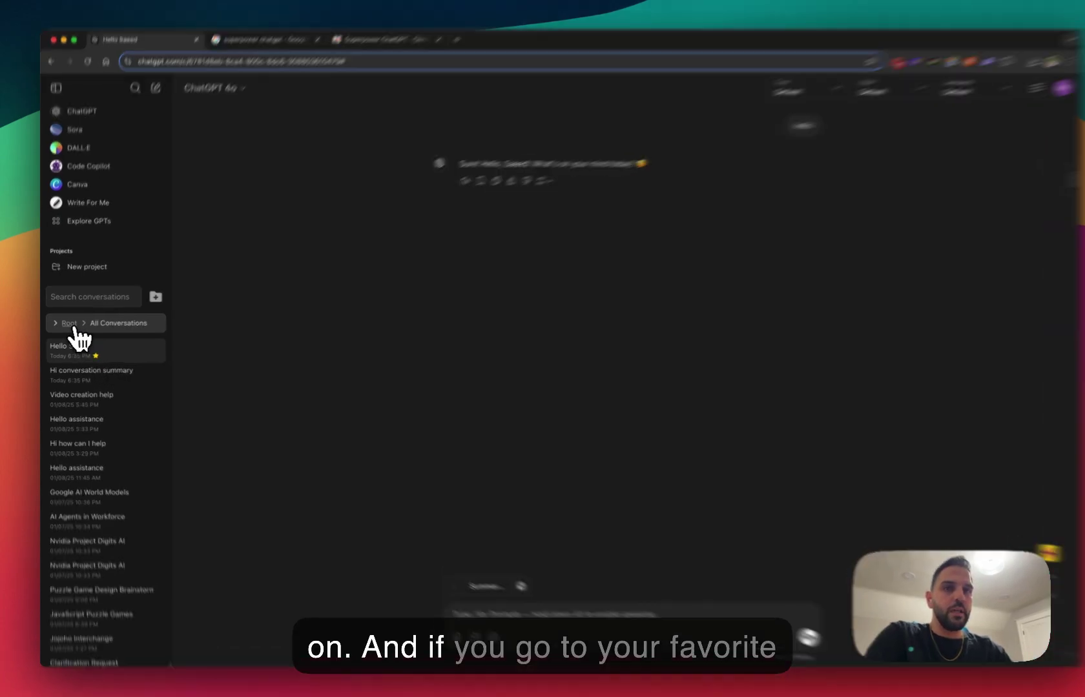
{"action": "left_click", "coordinate": [71, 326]}
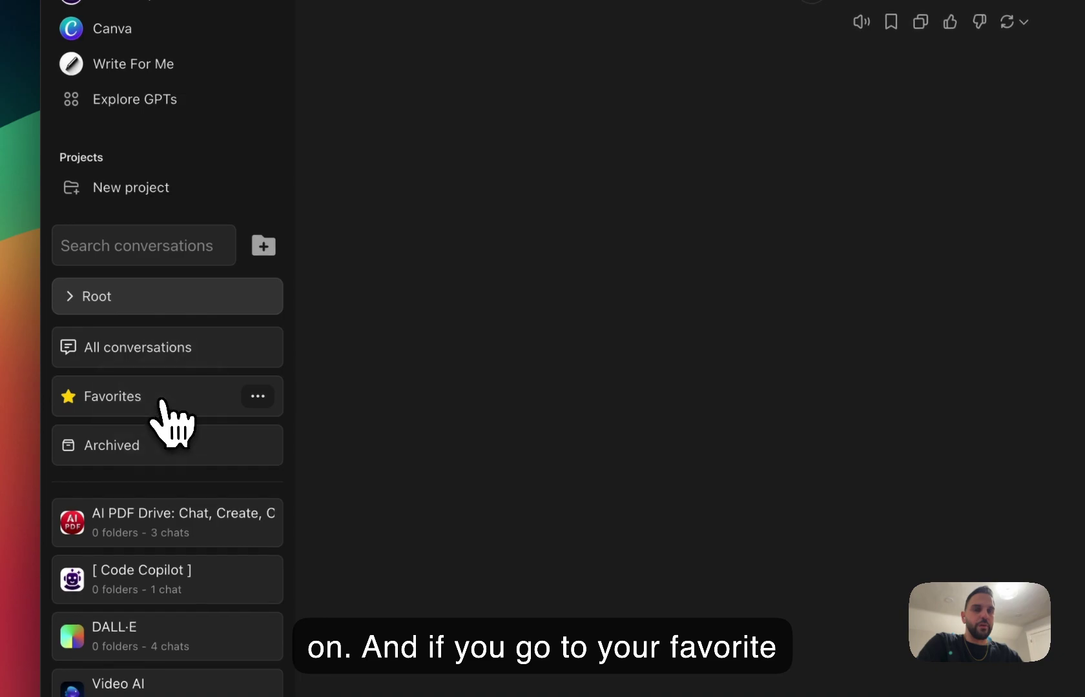
{"action": "left_click", "coordinate": [162, 402]}
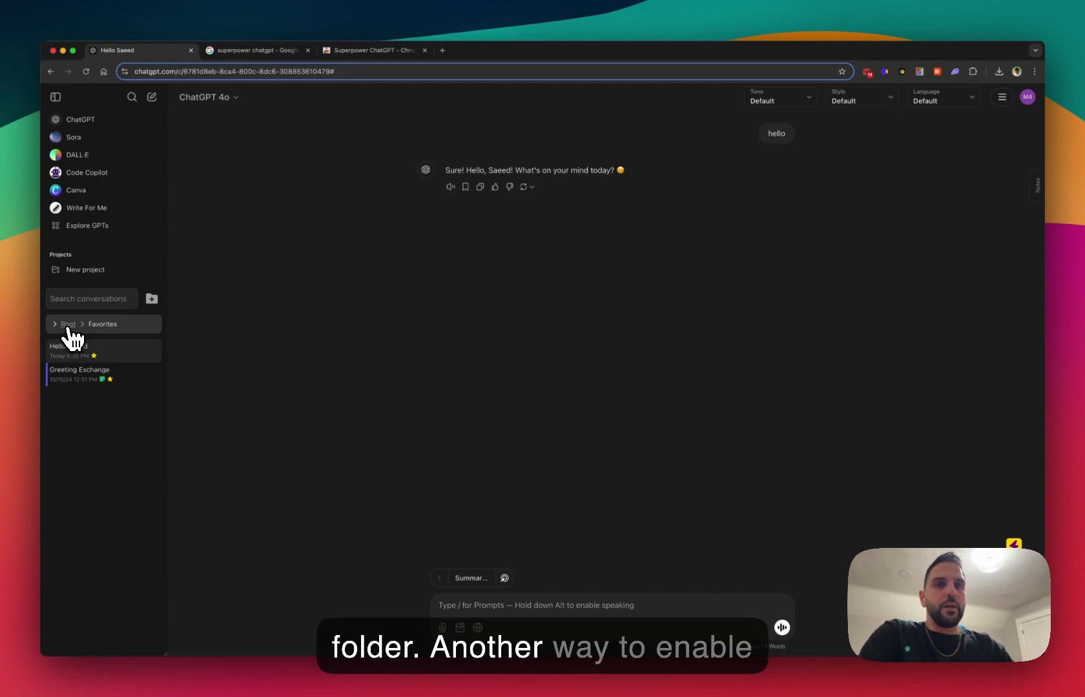
- Return to All Conversations and remove the first conversation from the favorites
{"action": "left_click", "coordinate": [67, 325]}
{"action": "left_click", "coordinate": [133, 224]}
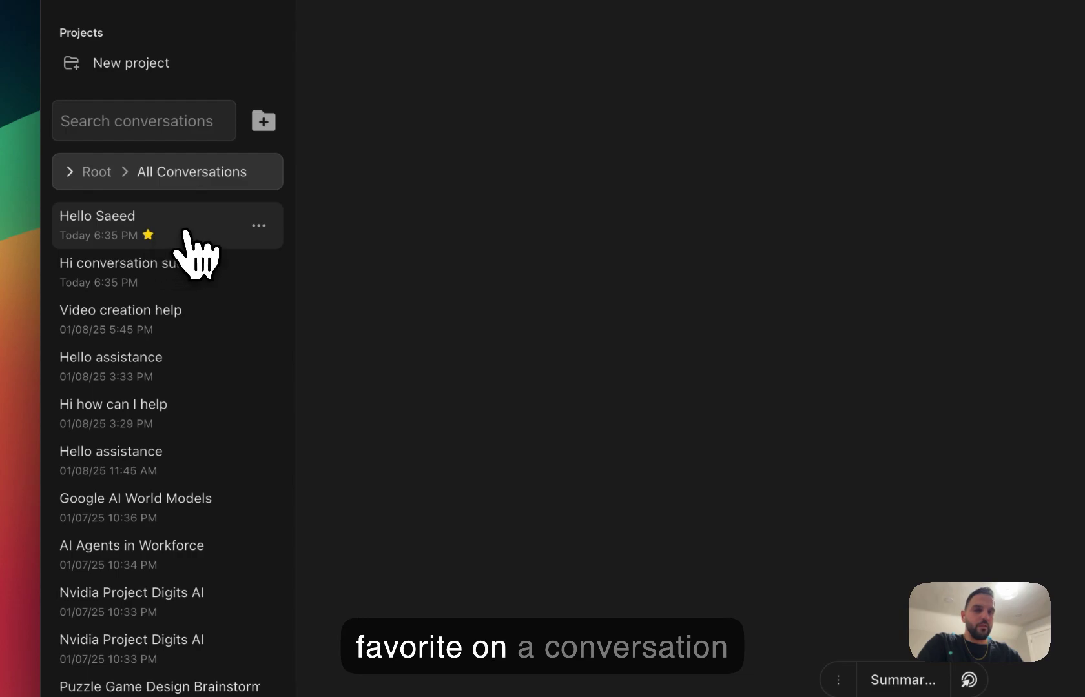
{"action": "left_click", "coordinate": [258, 226]}
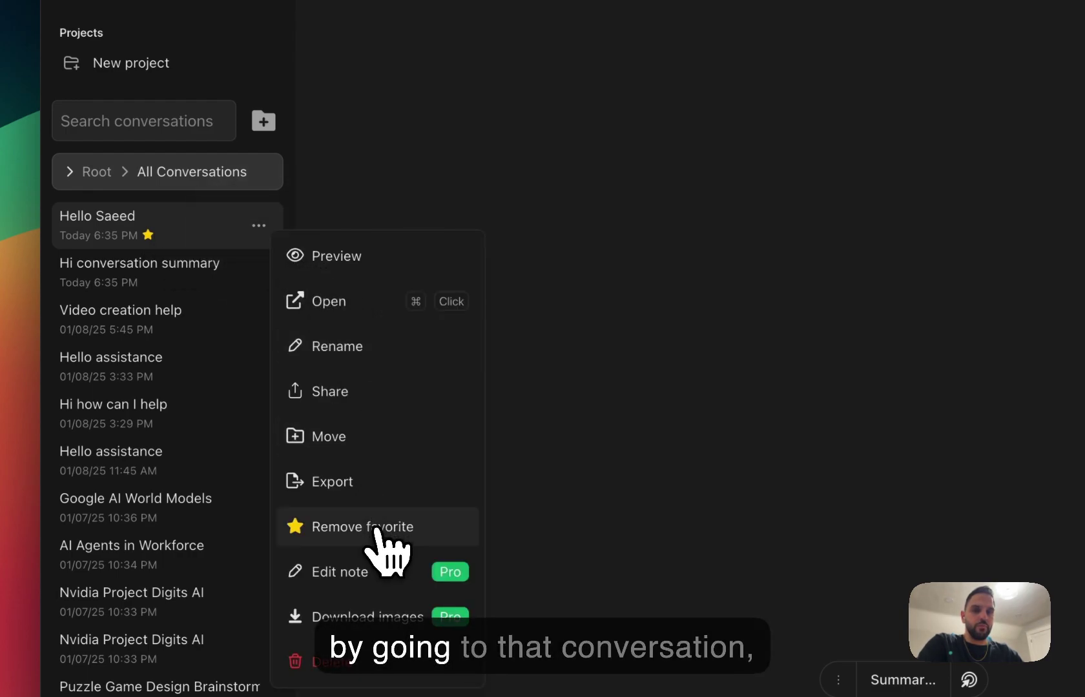
{"action": "left_click", "coordinate": [446, 527]}
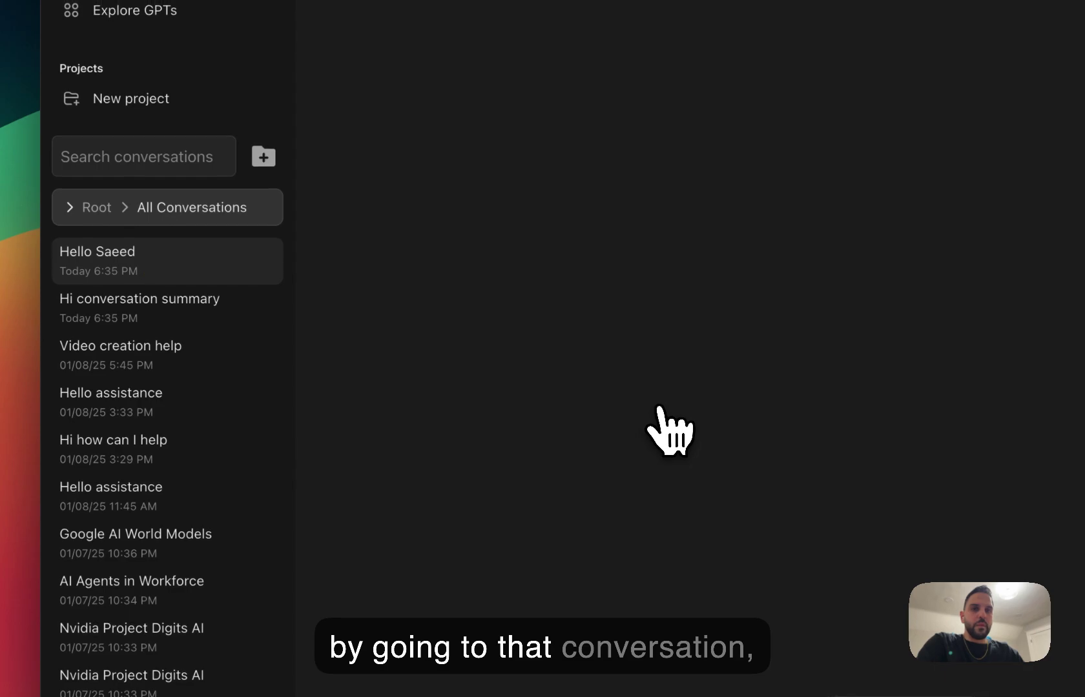
- Open the first conversation, add it to the favorites from the conversation page's own options, and remove it again there
{"action": "left_click", "coordinate": [172, 264]}
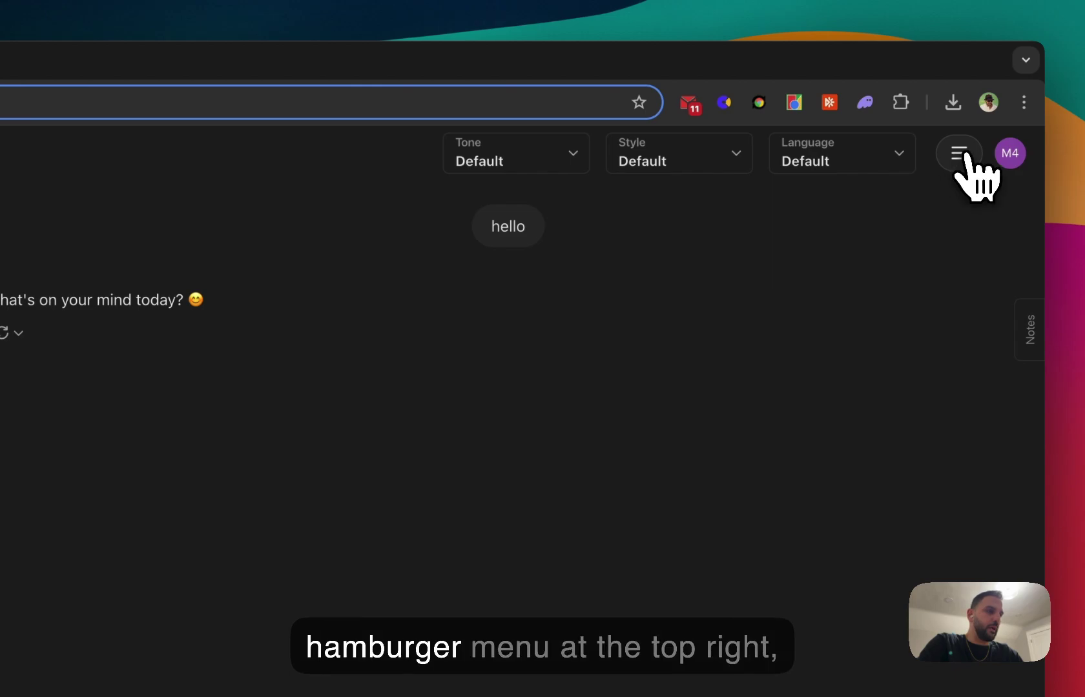
{"action": "left_click", "coordinate": [962, 153]}
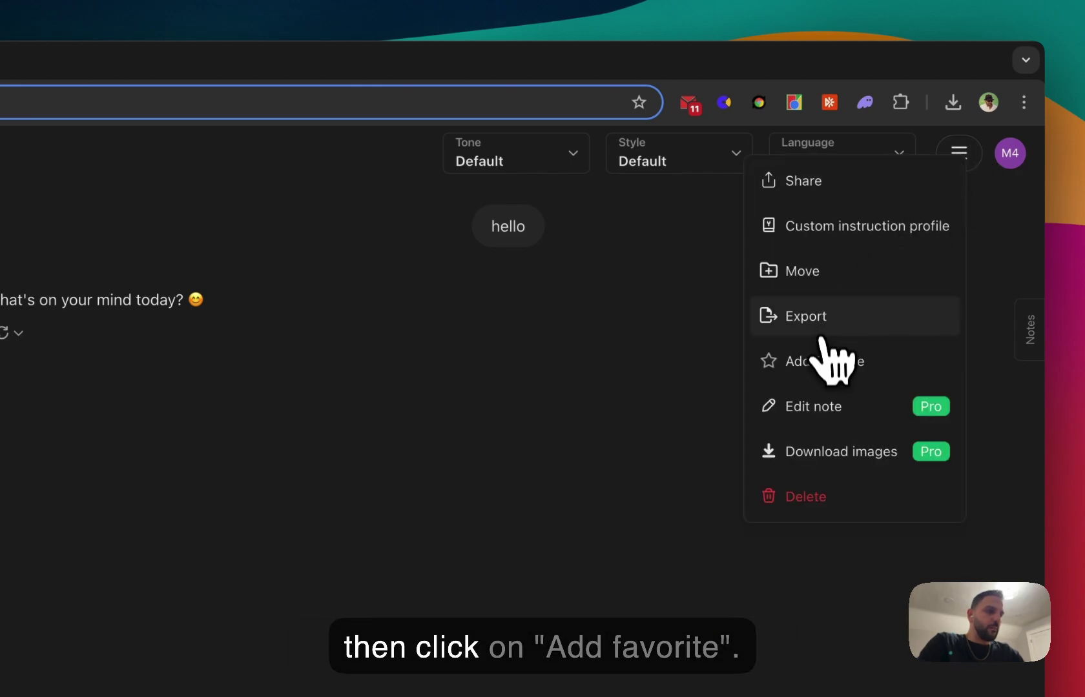
{"action": "left_click", "coordinate": [826, 363]}
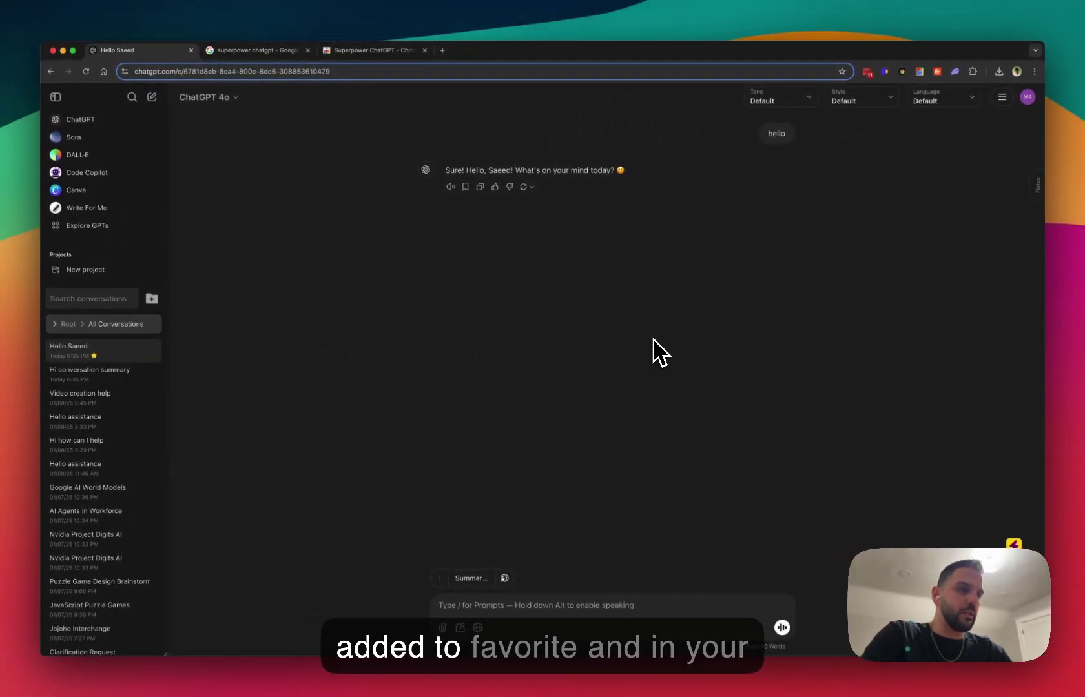
{"action": "left_click", "coordinate": [1004, 100]}
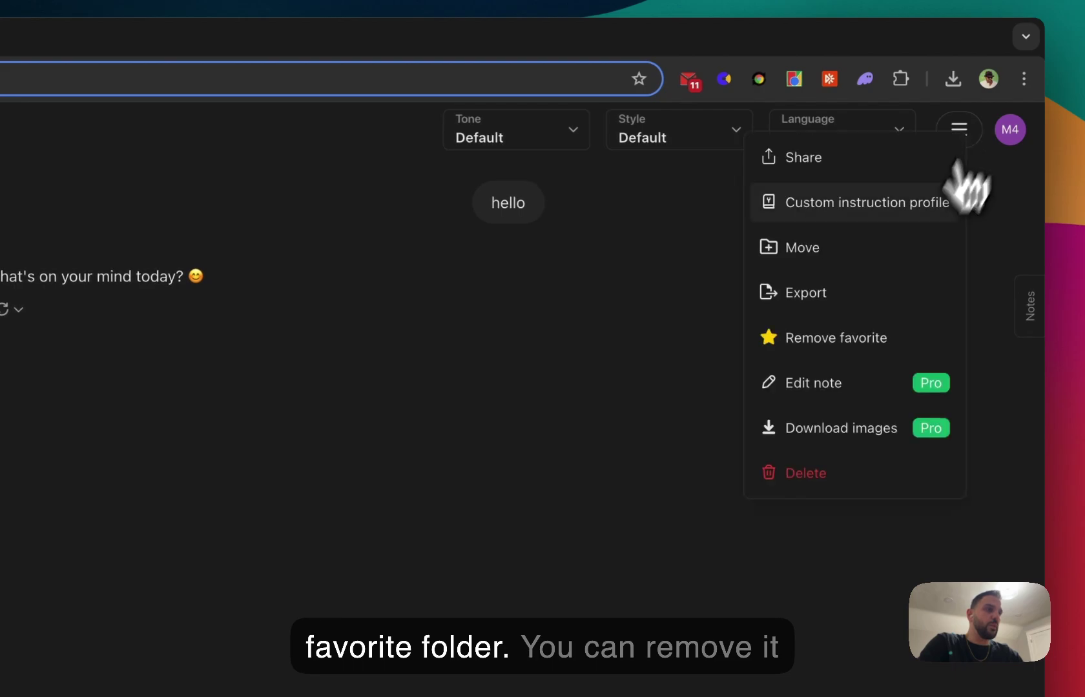
{"action": "left_click", "coordinate": [823, 340]}
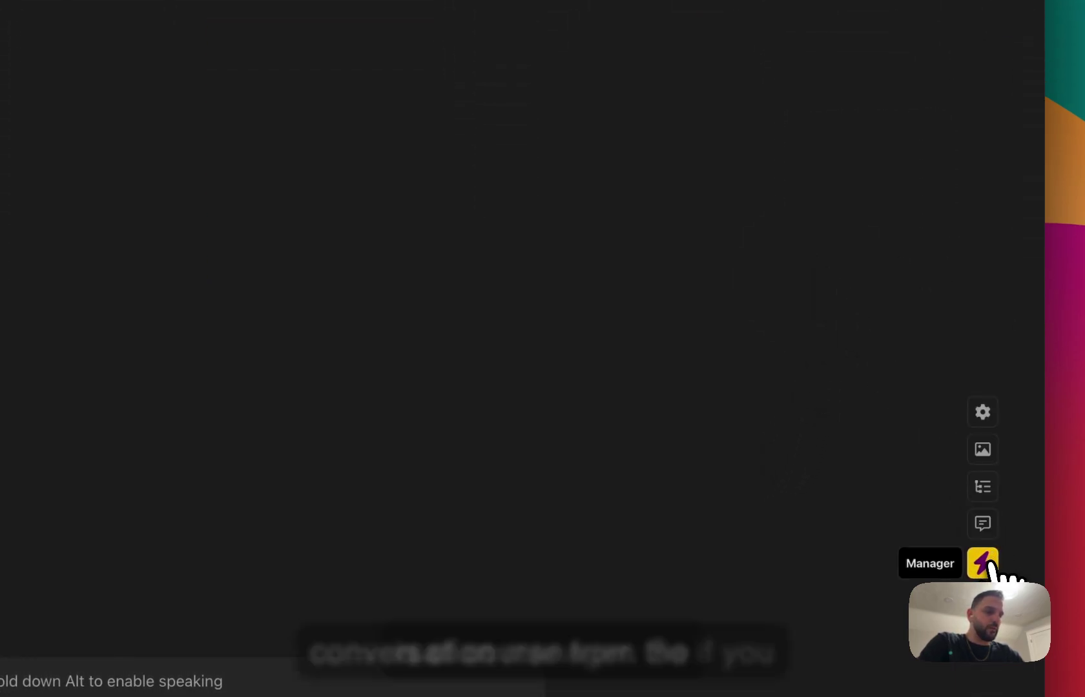
- Mark the first three conversations as favorites in the Conversations manager and show its Favorites folder
{"action": "left_click", "coordinate": [986, 565]}
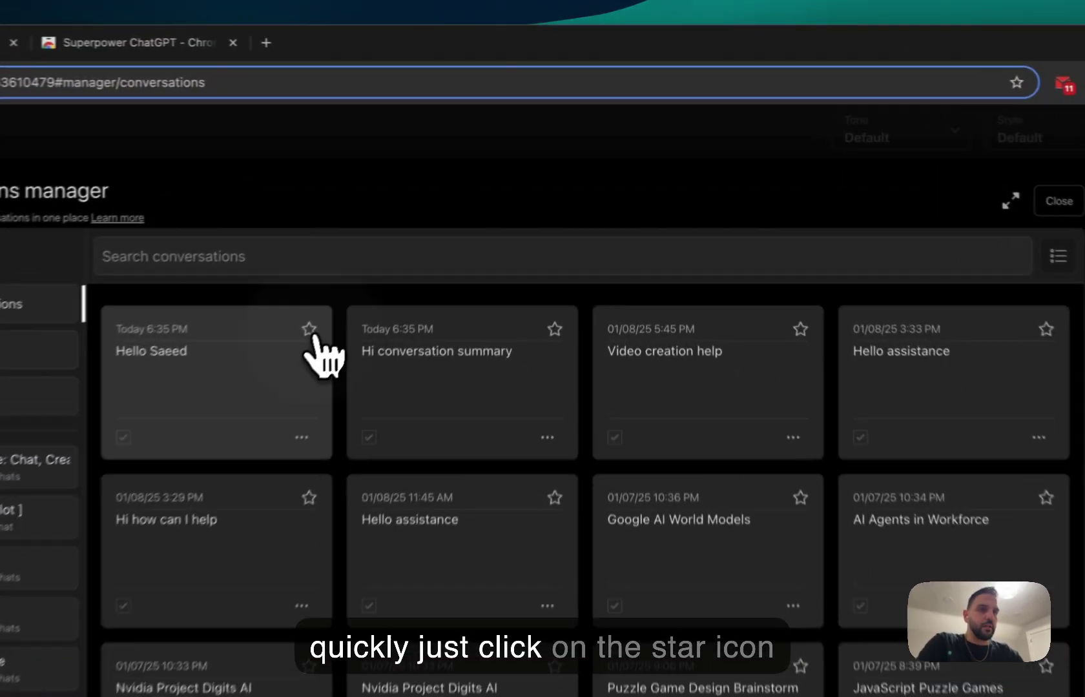
{"action": "left_click", "coordinate": [465, 203]}
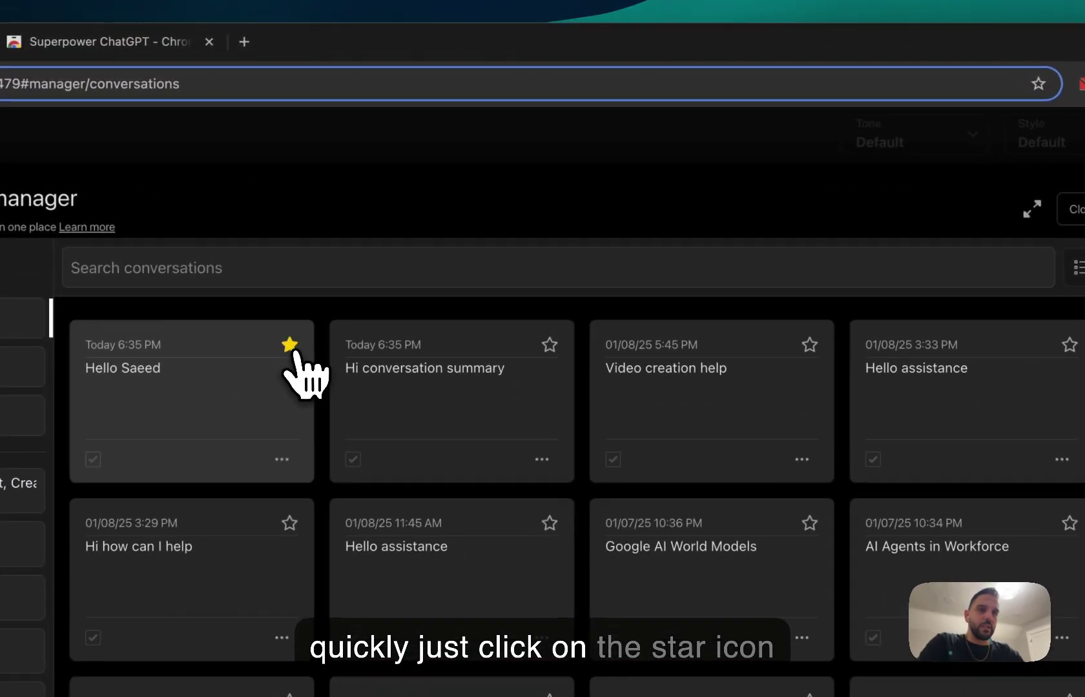
{"action": "left_click", "coordinate": [549, 345]}
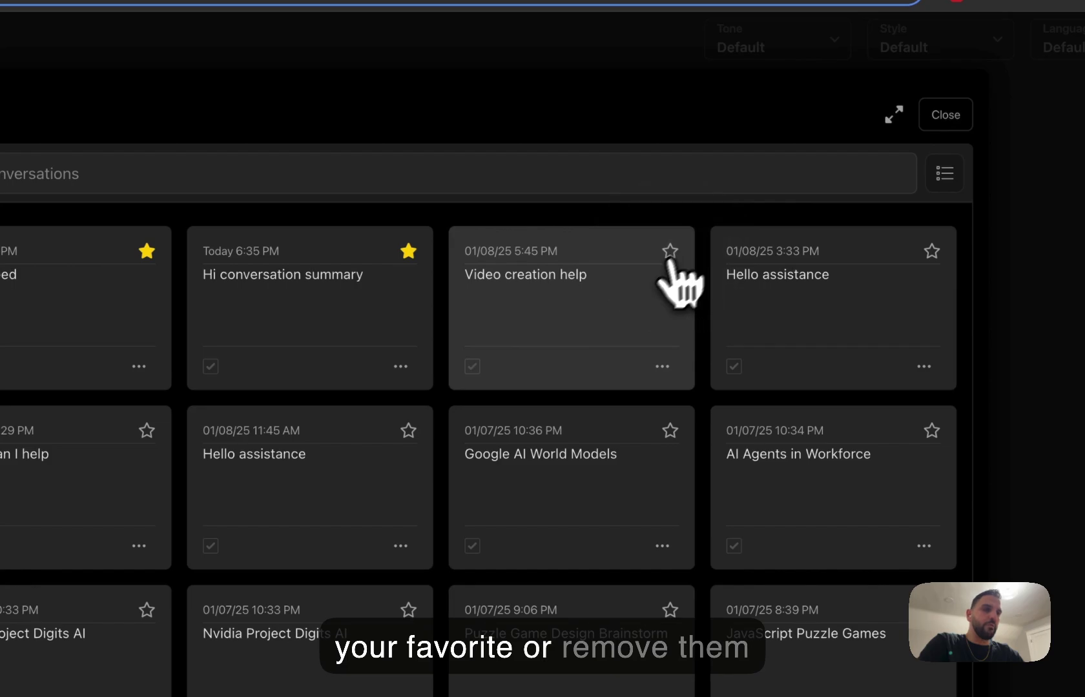
{"action": "left_click", "coordinate": [670, 251]}
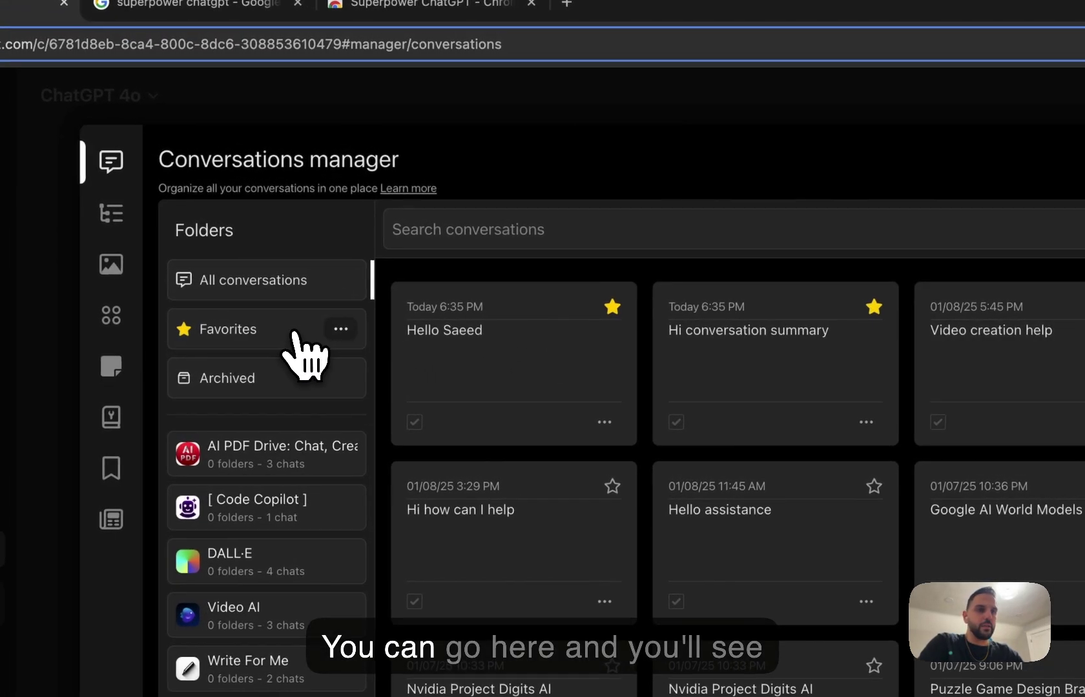
{"action": "left_click", "coordinate": [298, 336]}
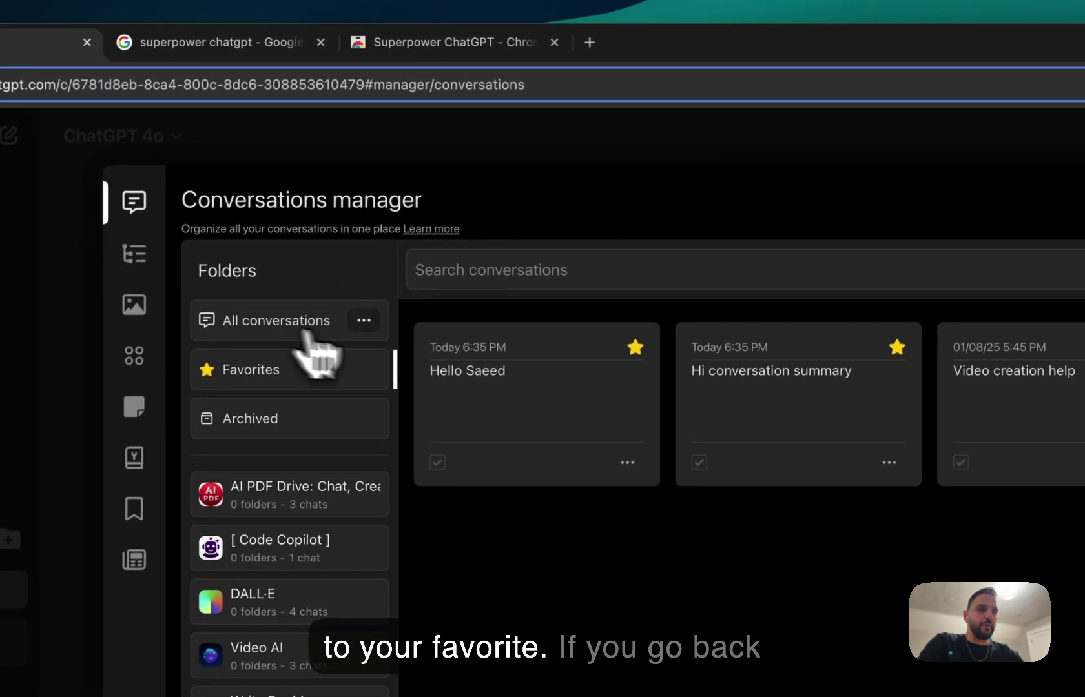
- Remove the first conversation and "Video creation help" from the favorites in the manager's All conversations list, and close the manager
{"action": "left_click", "coordinate": [214, 284]}
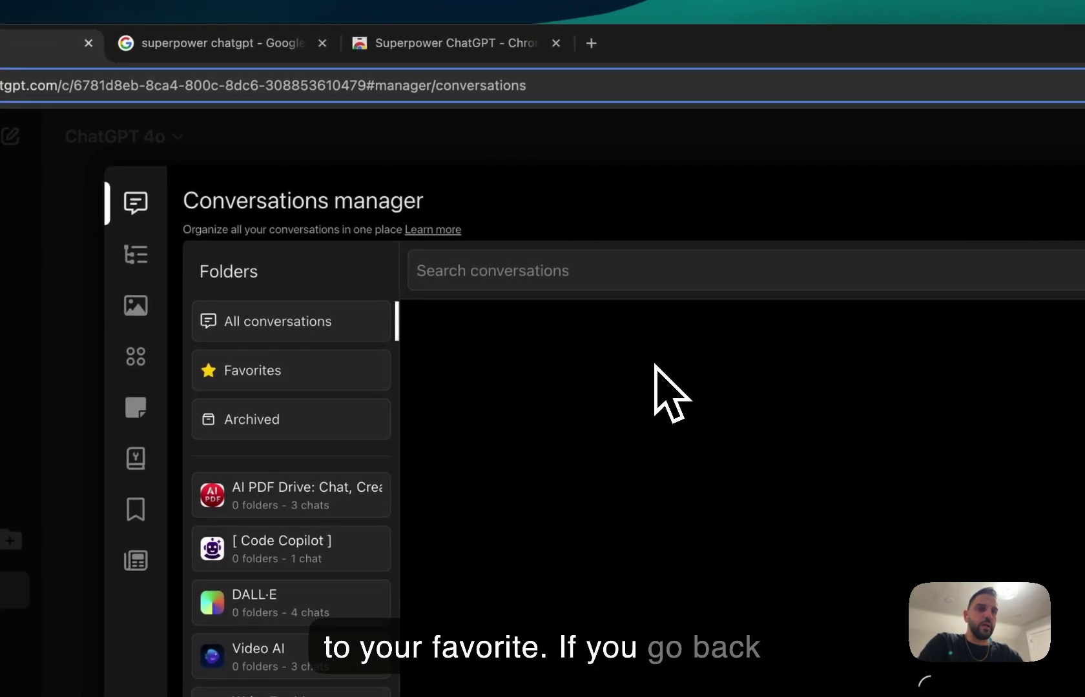
{"action": "left_click", "coordinate": [638, 350]}
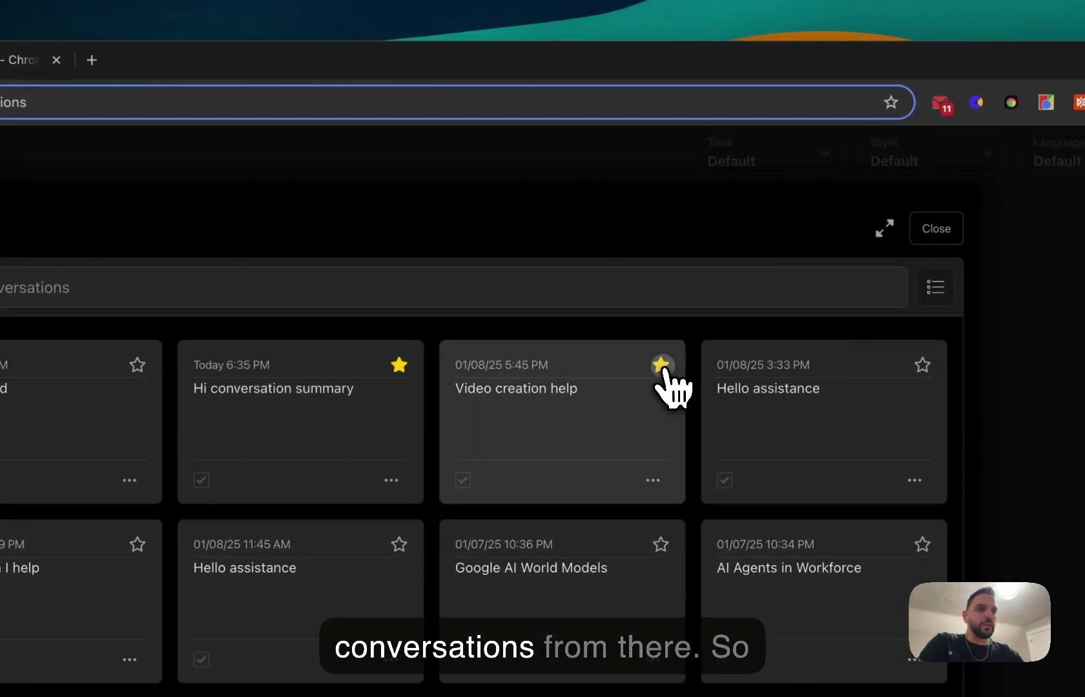
{"action": "left_click", "coordinate": [661, 366]}
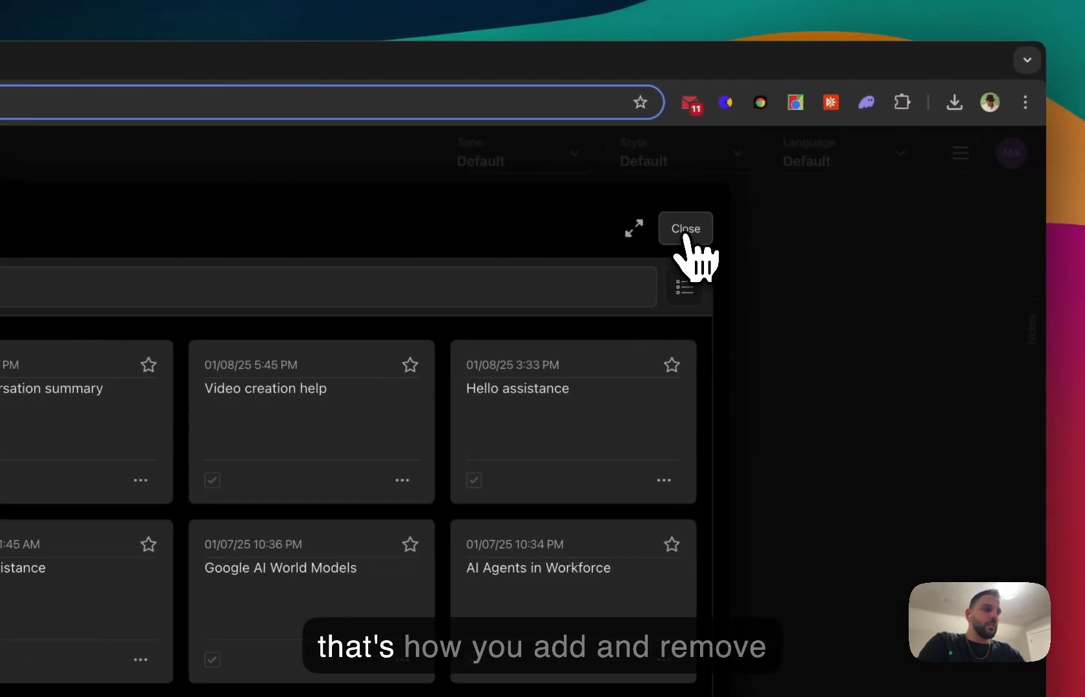
{"action": "left_click", "coordinate": [684, 233]}
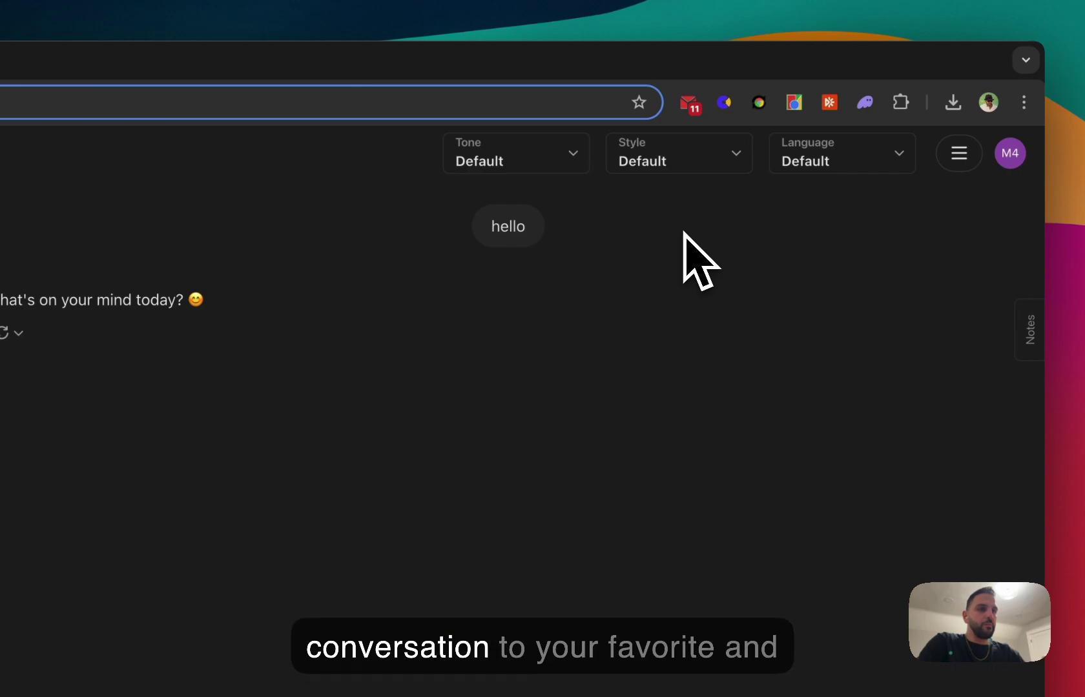